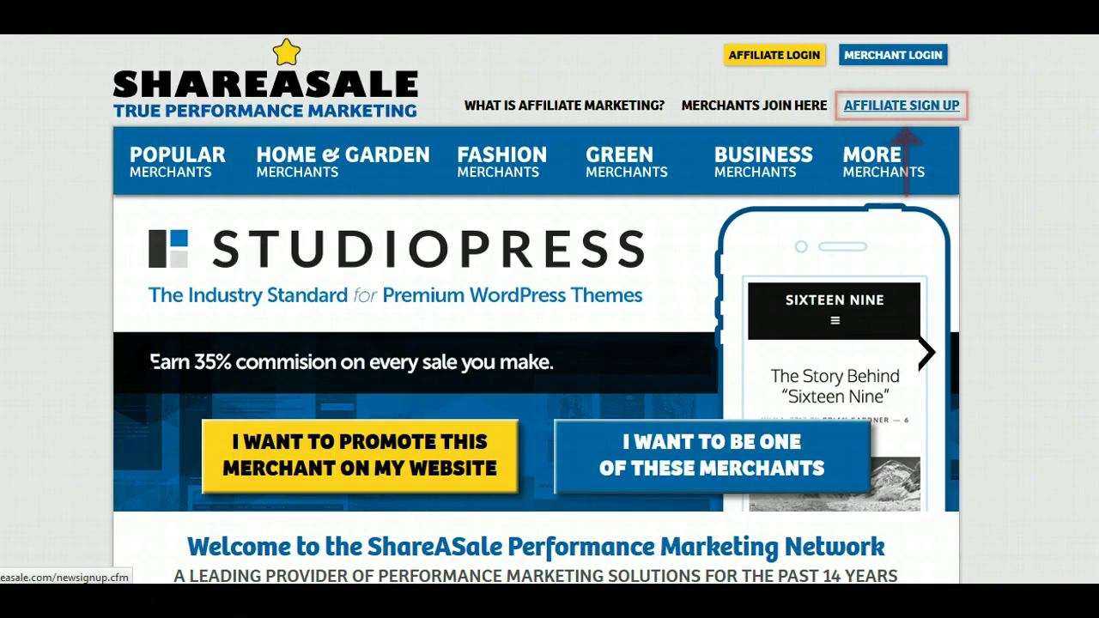
click(902, 105)
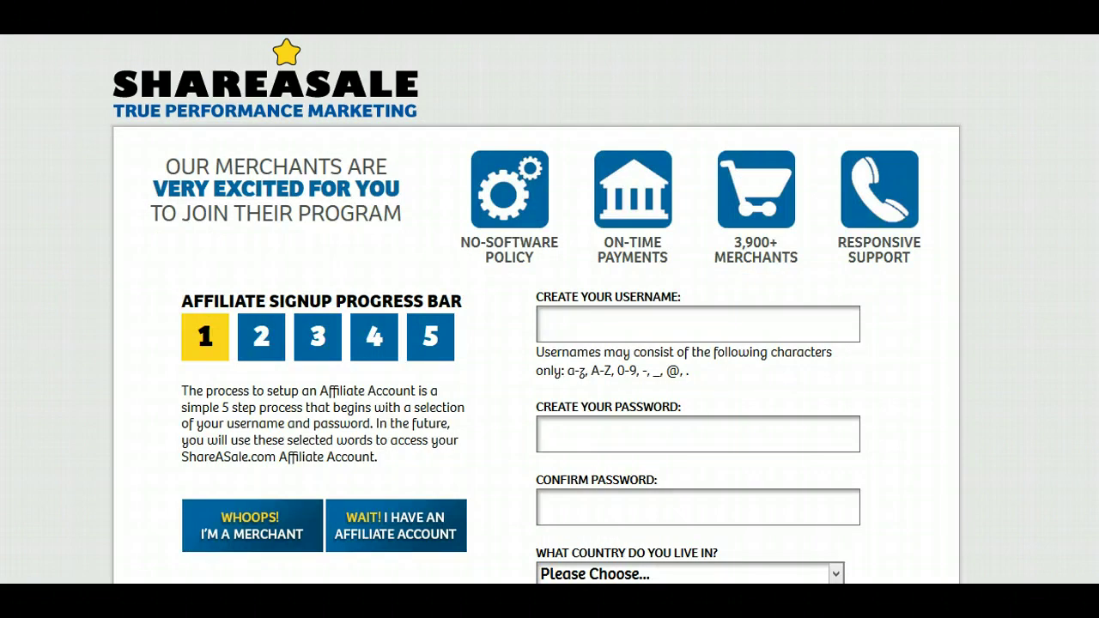
text(uersacolorado)
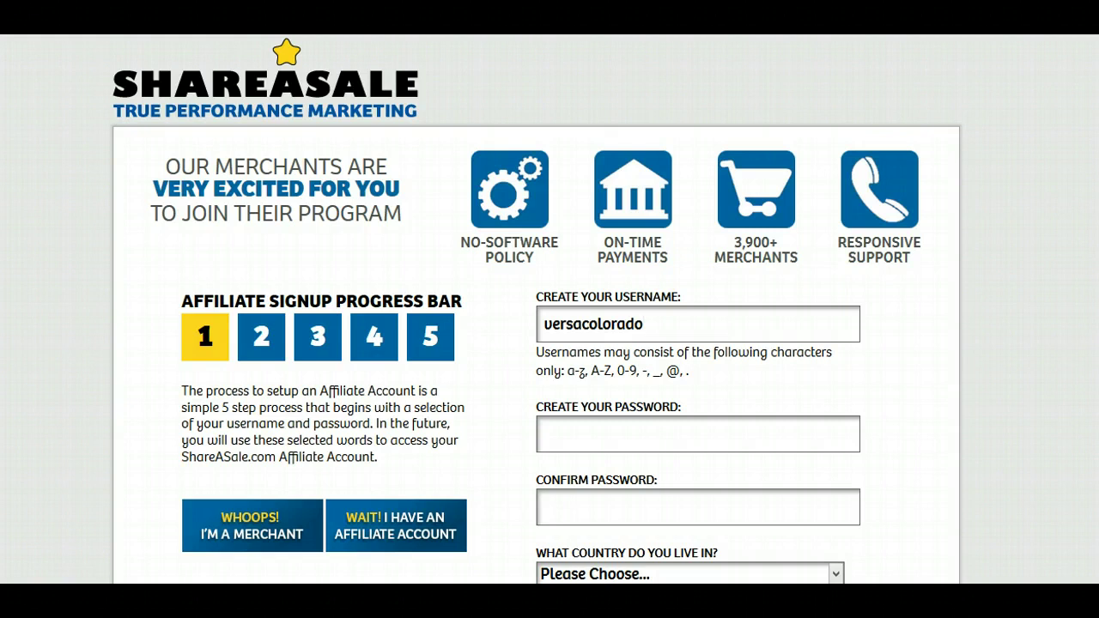
key(Tab)
key(Tab)
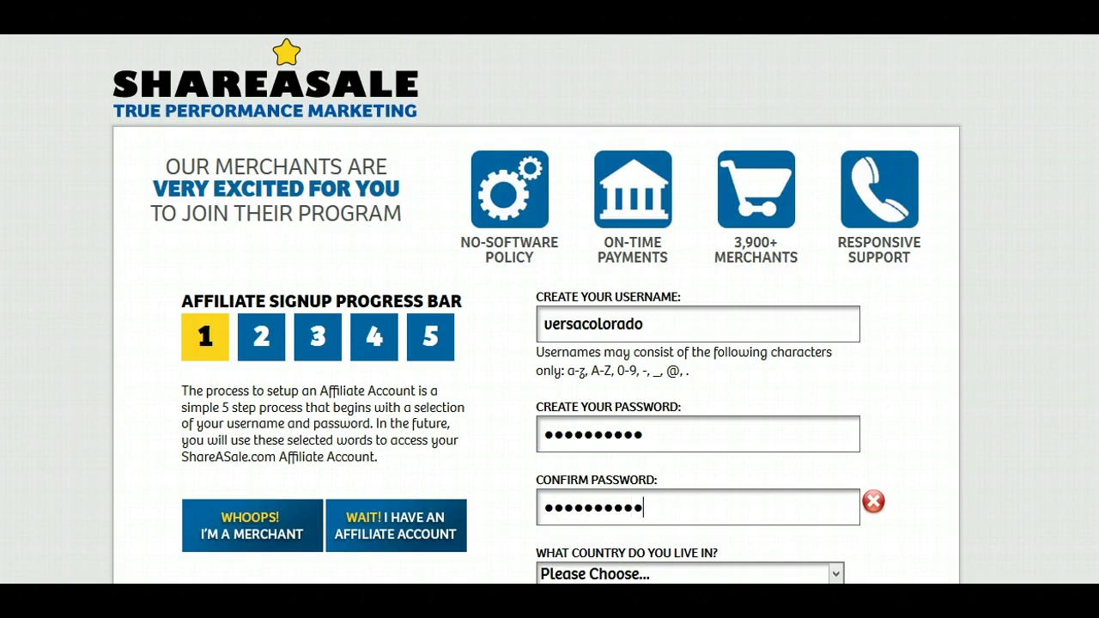
- Choose United States of America as the country and continue to step 2
scroll(549, 309, down, 3)
scroll(549, 310, down, 2)
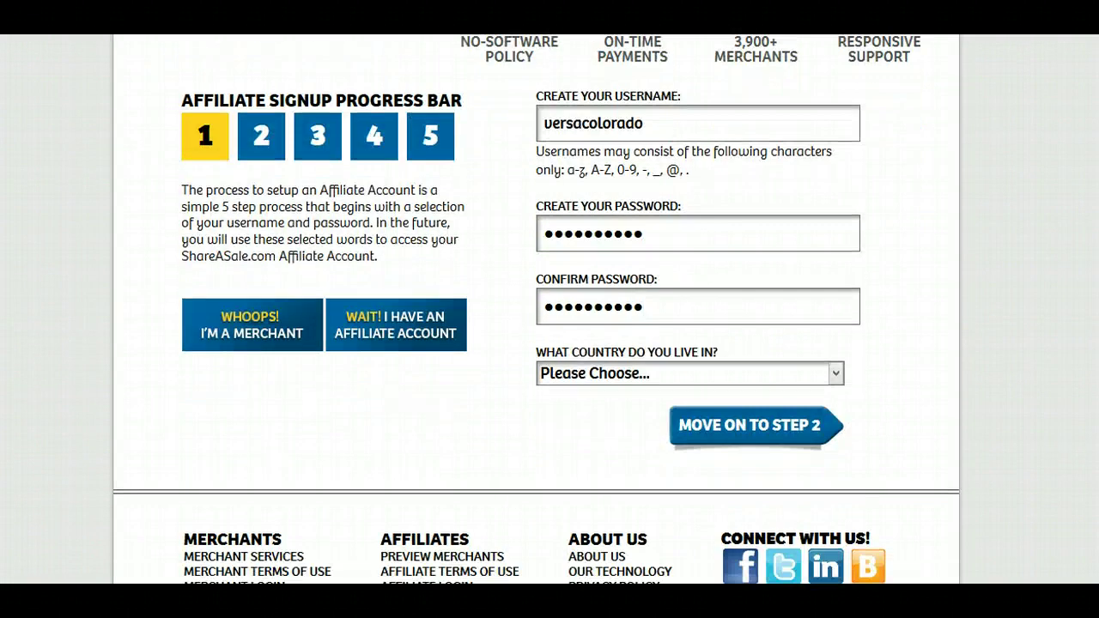
click(691, 374)
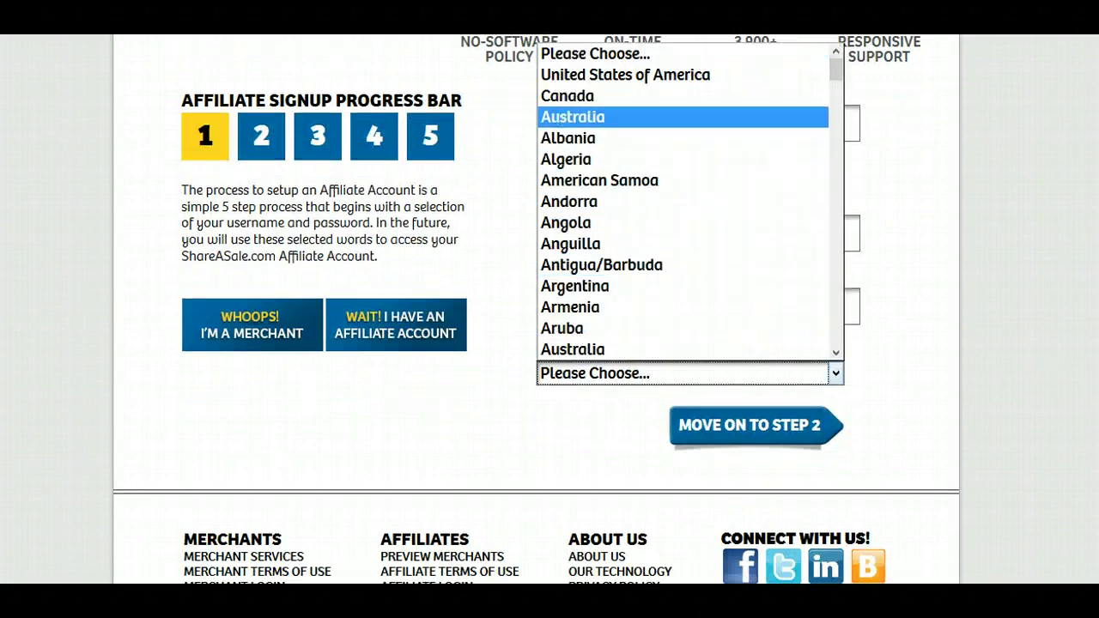
key(Return)
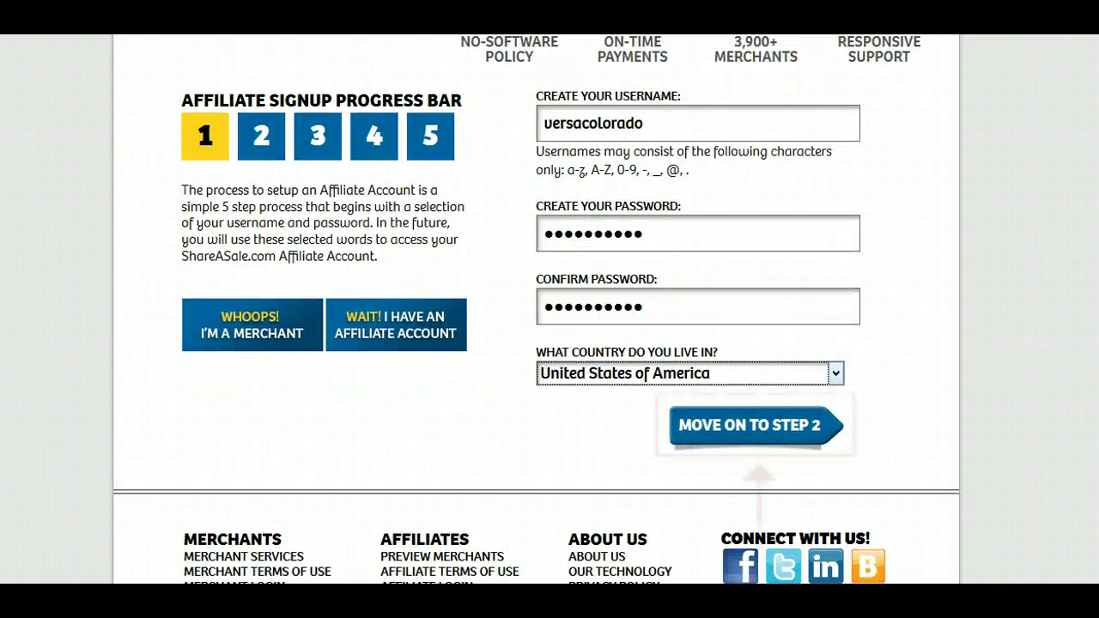
click(755, 425)
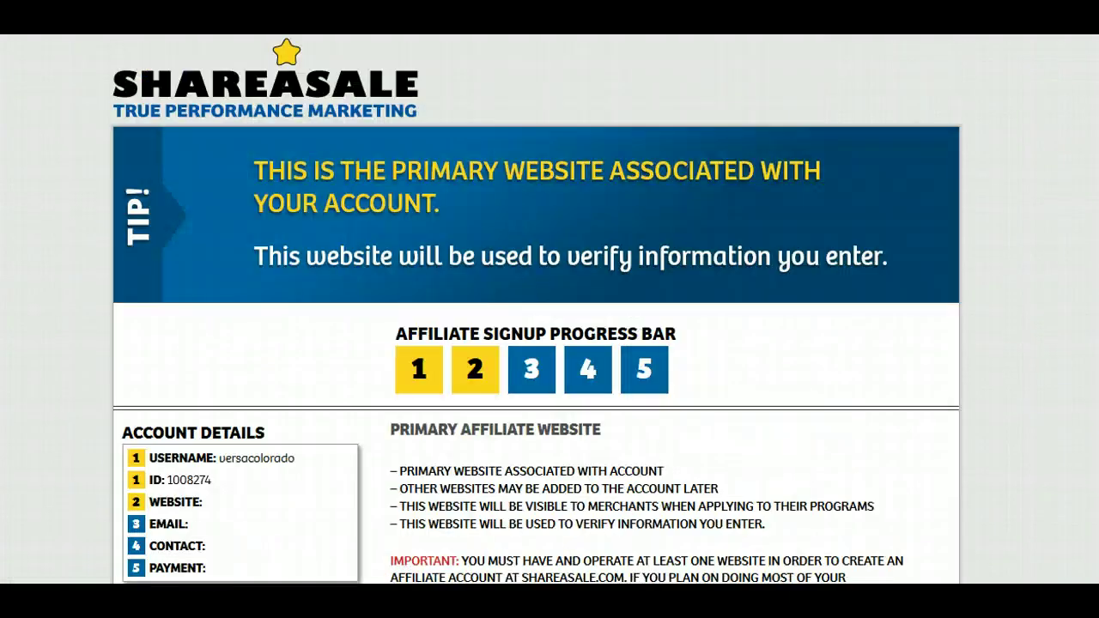
- Enter versacolorado.com as the primary website address
scroll(536, 343, down, 1)
scroll(536, 343, down, 2)
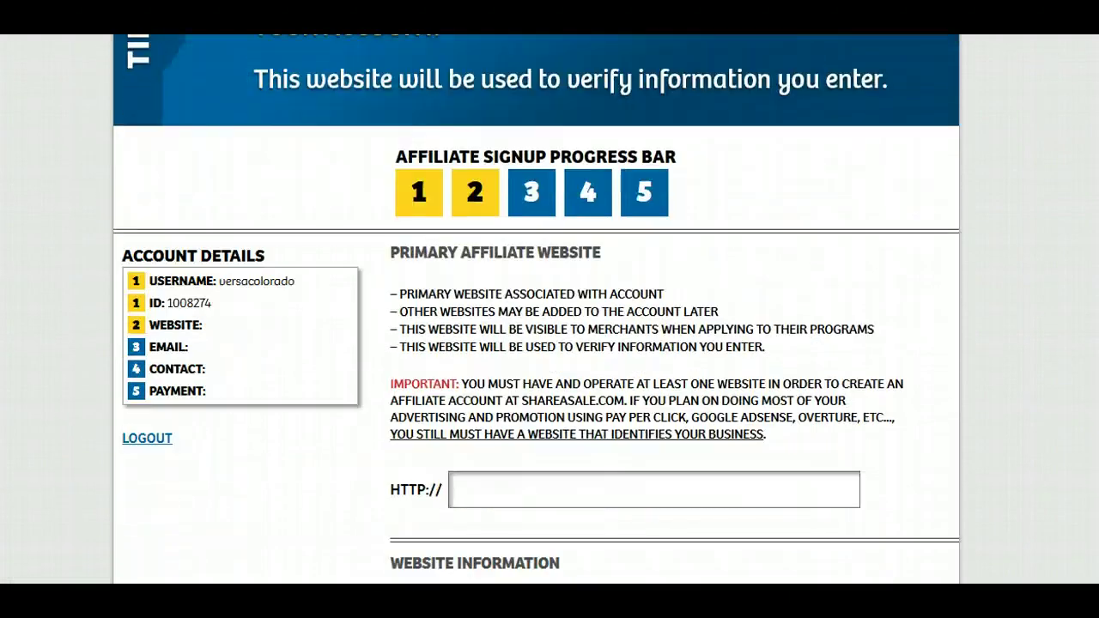
scroll(536, 344, down, 1)
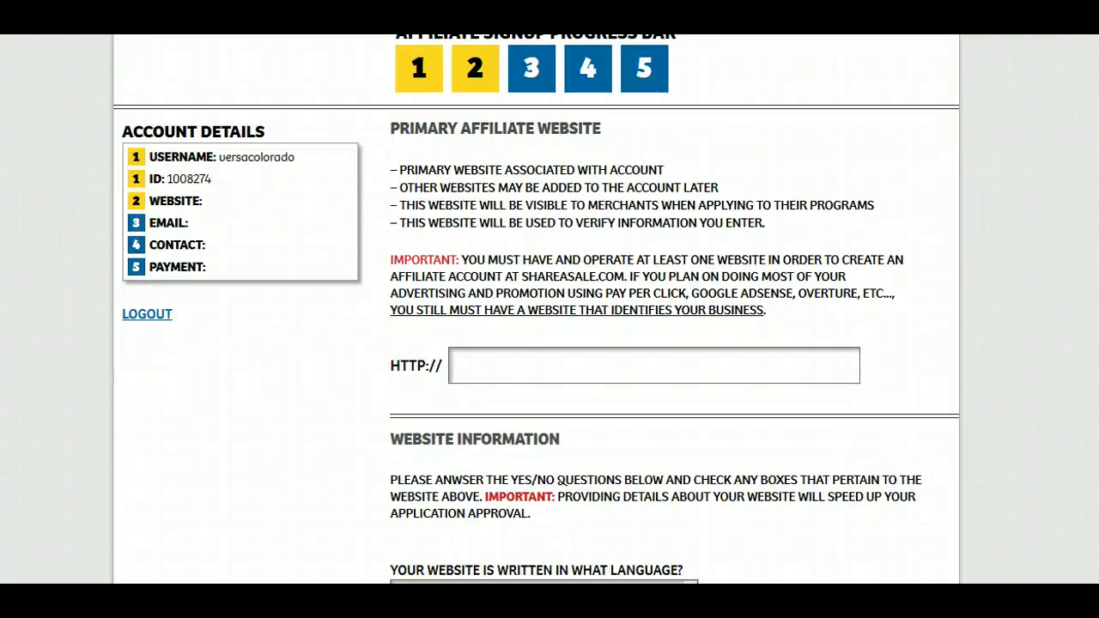
text(versacolorado)
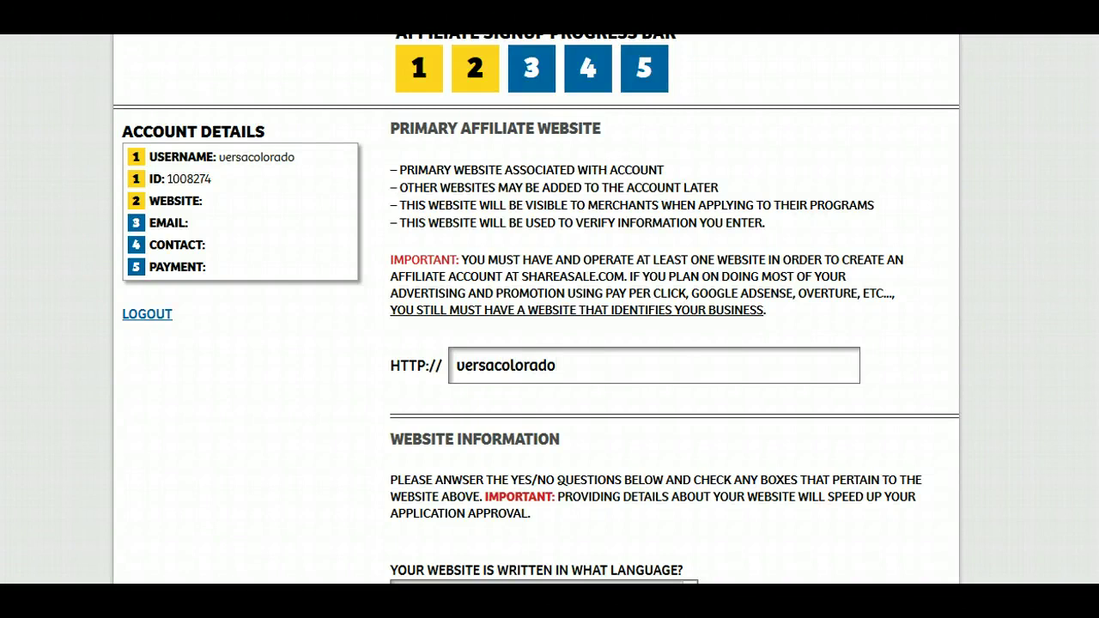
text(.com)
- Set the website language to English
scroll(537, 310, down, 2)
scroll(550, 309, down, 2)
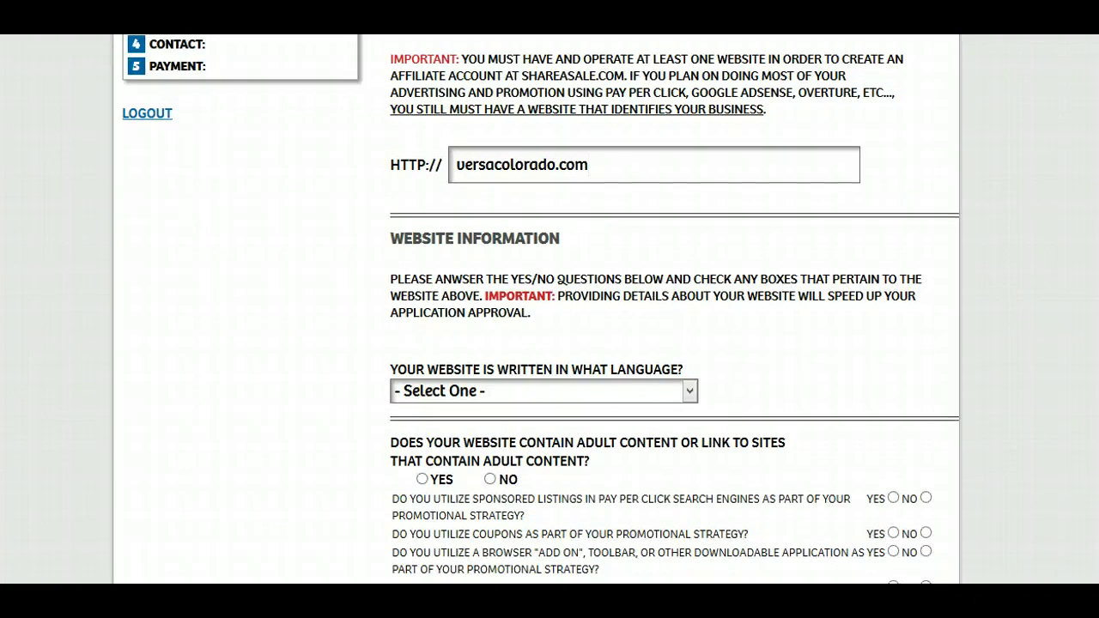
click(544, 391)
key(Down)
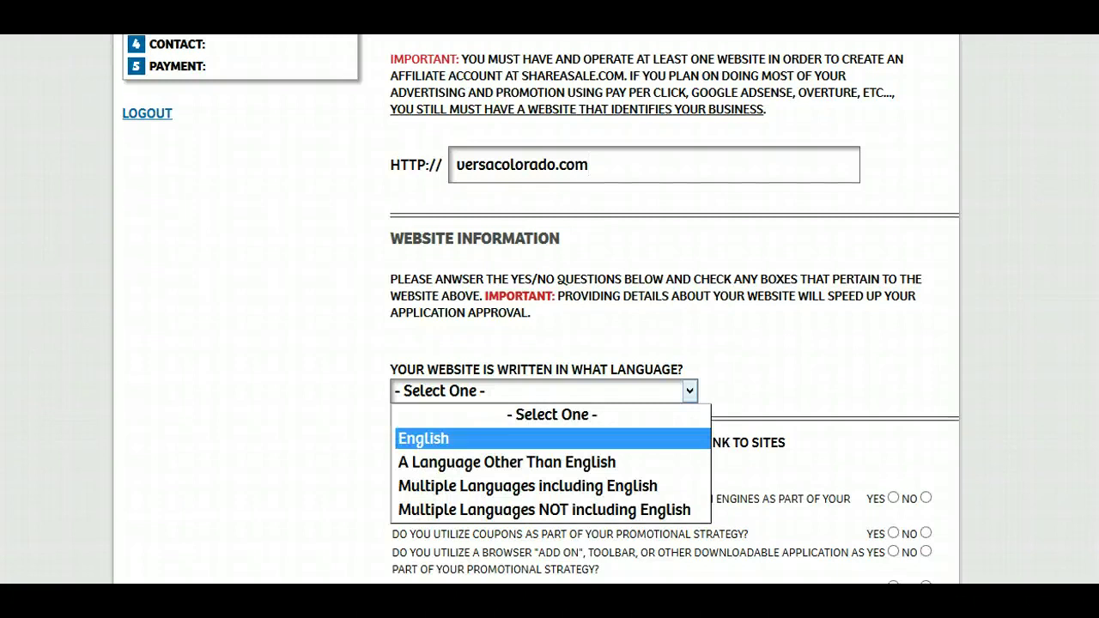
key(Return)
scroll(550, 309, down, 2)
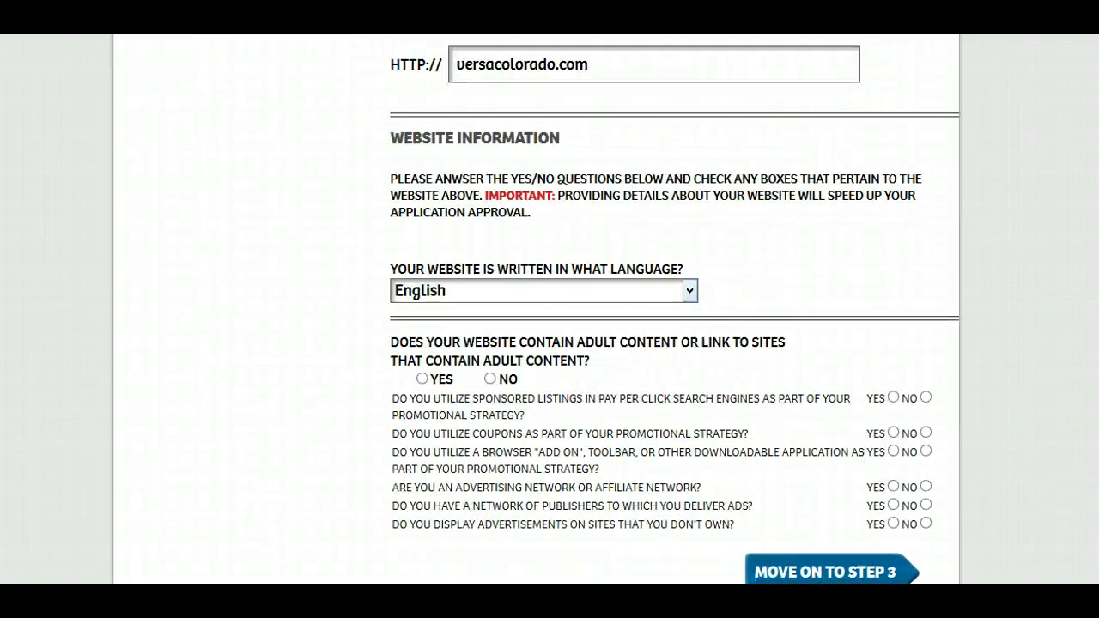
- Answer No to all seven website questions, from adult content to off-site ads, and submit step 2
click(490, 378)
click(926, 398)
click(926, 433)
click(926, 451)
click(926, 486)
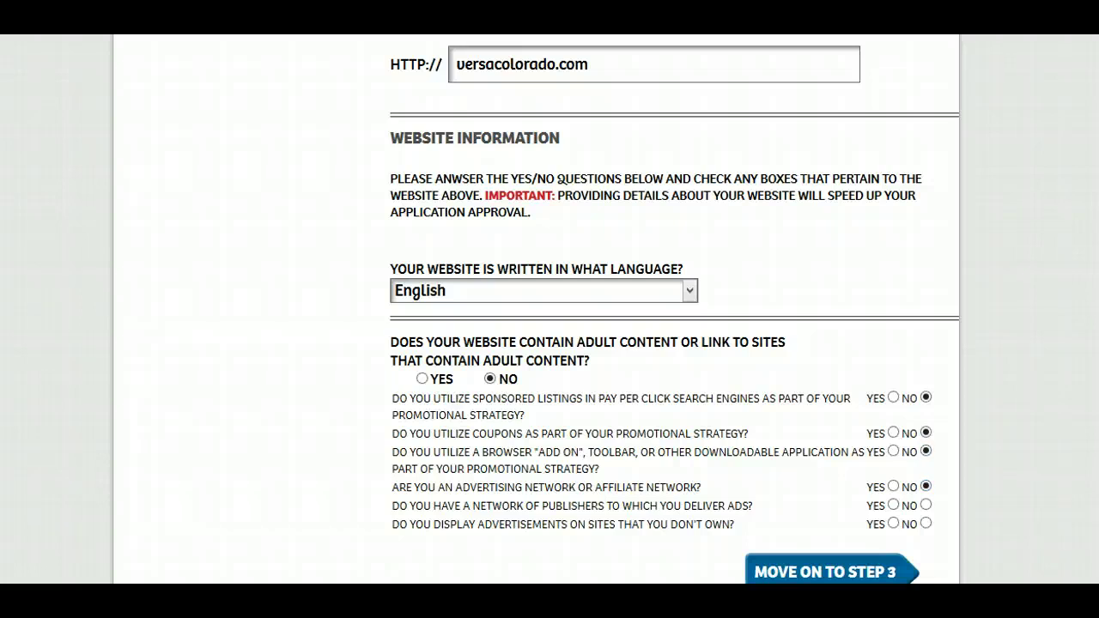
click(926, 505)
click(926, 523)
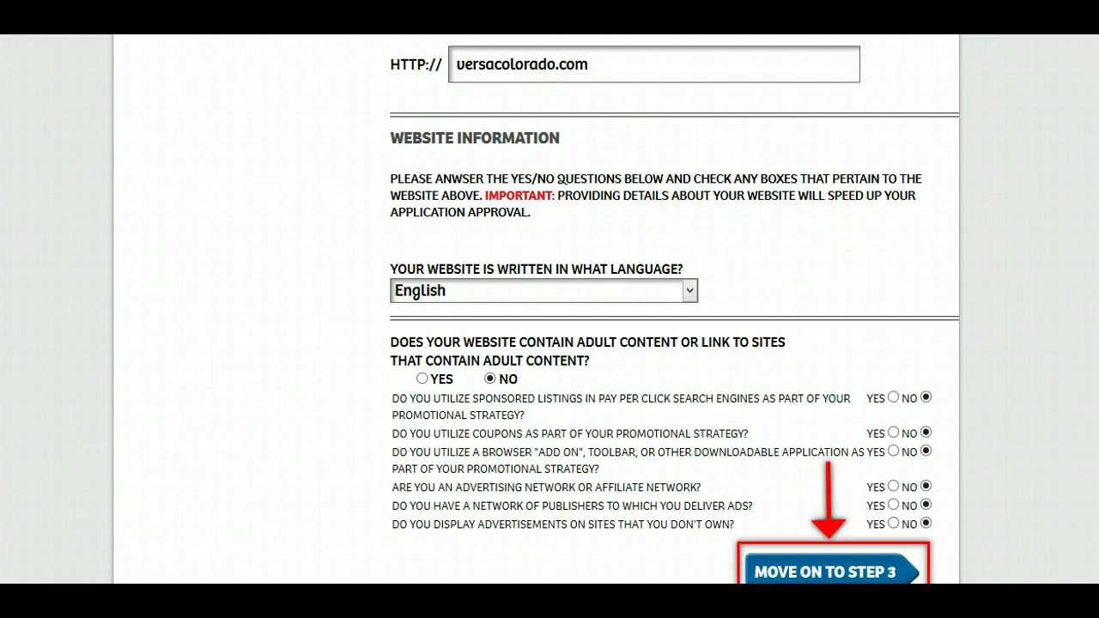
click(825, 572)
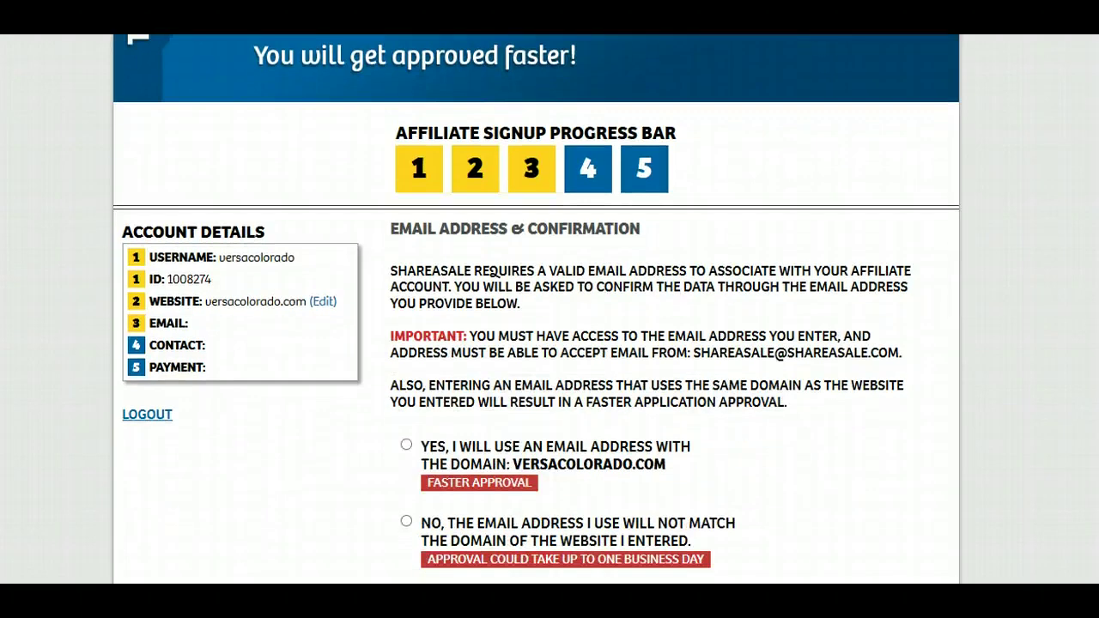
- Use a same-domain email, entering 'example123' as the address name at versacolorado.com
click(406, 343)
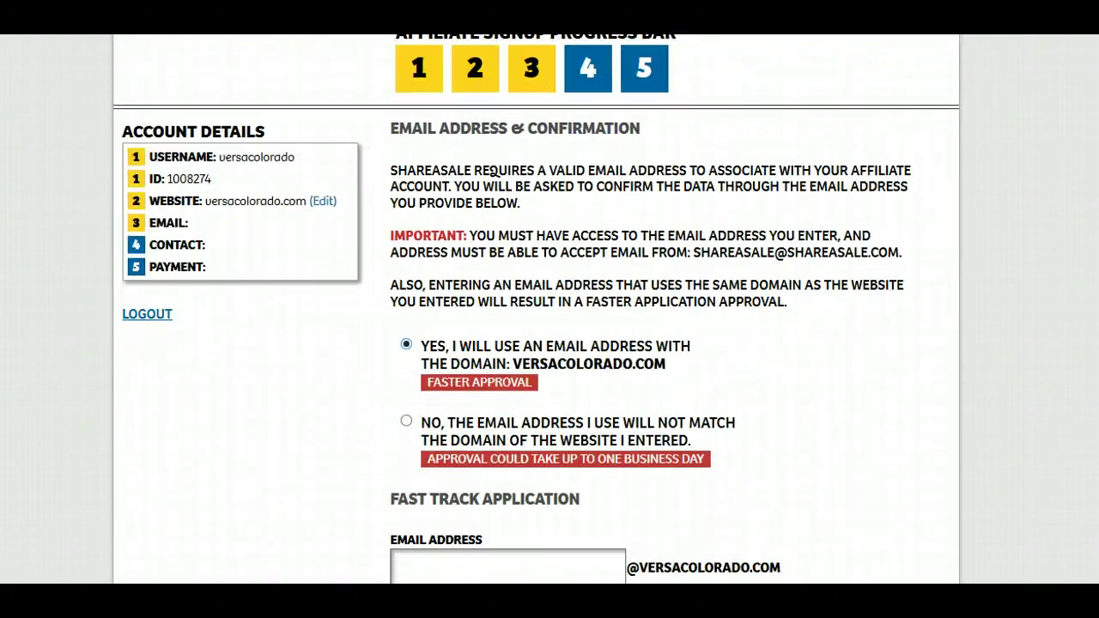
text(example123)
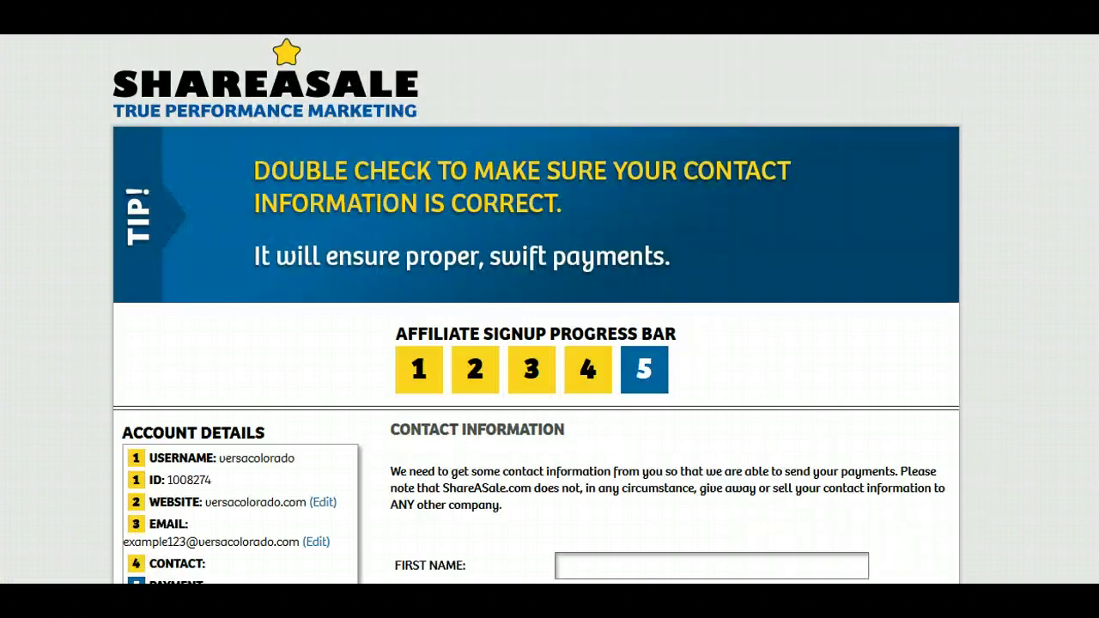
- Fill the first contact fields with placeholder 'example' values
scroll(550, 343, down, 5)
text(example)
key(Tab)
text(example)
key(Tab)
text(example)
key(Tab)
text(example)
- Set the state to Colorado and fill the remaining fields and website description with 'example'
key(Tab)
text(example)
key(Tab)
key(Tab)
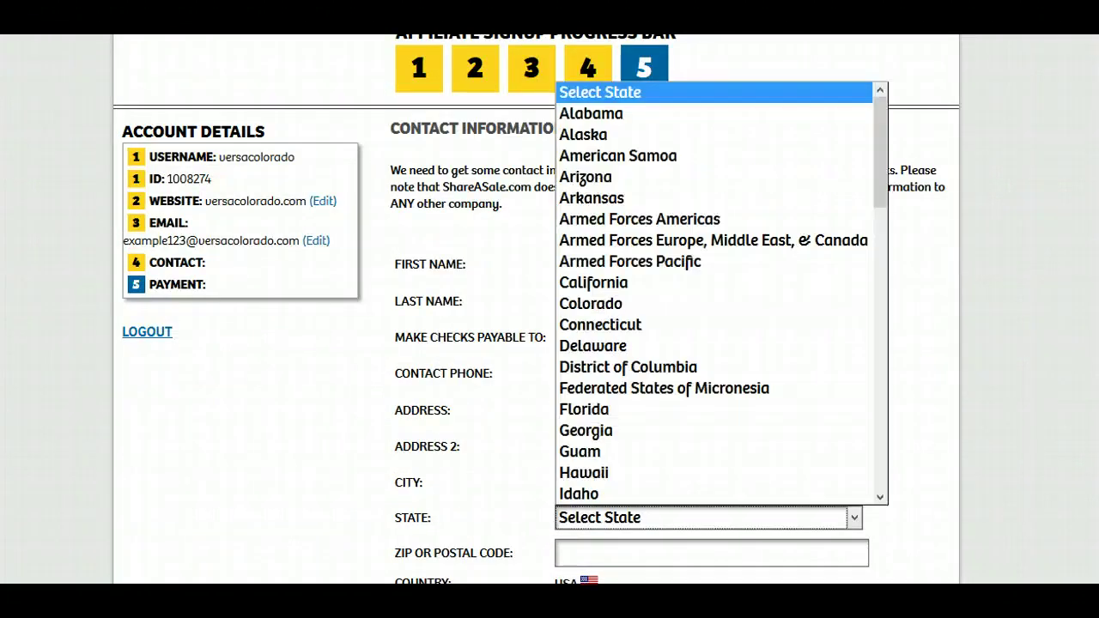
key(Tab)
text(example)
key(Tab)
key(Tab)
text(example)
- Mark the site as not an incentive program and submit step 4
scroll(550, 343, down, 1)
scroll(550, 343, down, 1)
scroll(550, 343, down, 2)
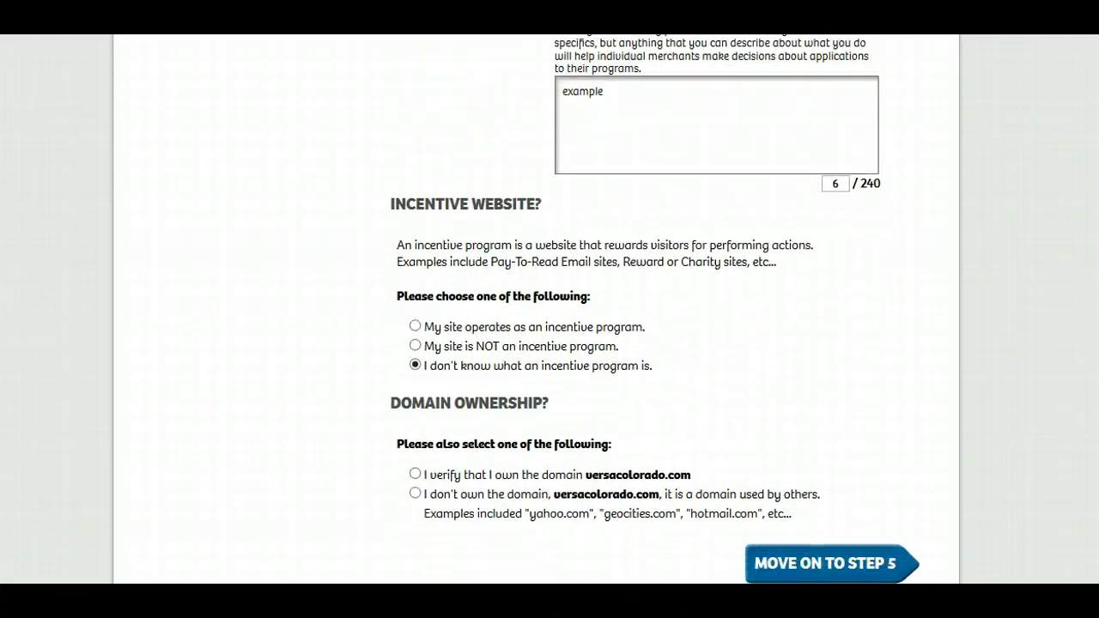
scroll(549, 344, down, 2)
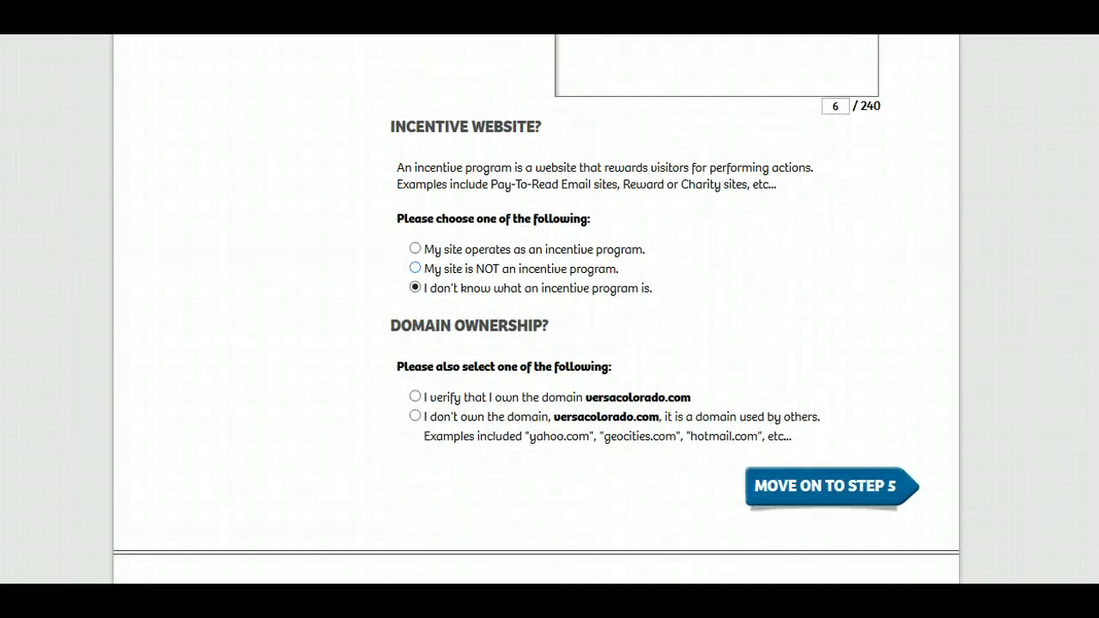
key(space)
key(space)
key(Return)
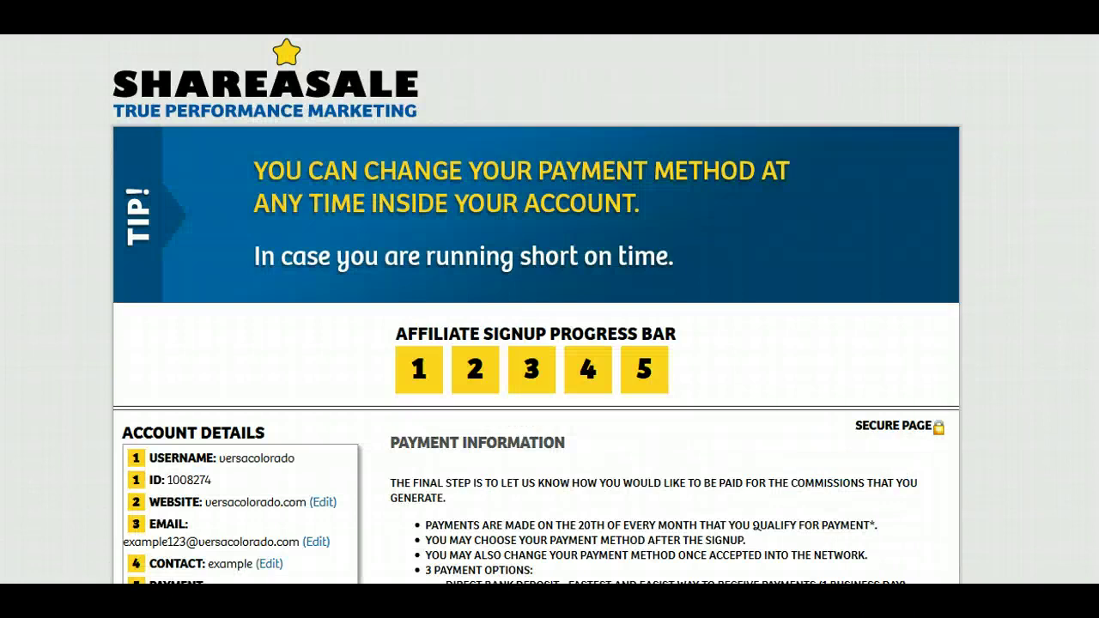
- Review the payment options, keep payment as Choose Later, and submit step 5
scroll(536, 309, down, 3)
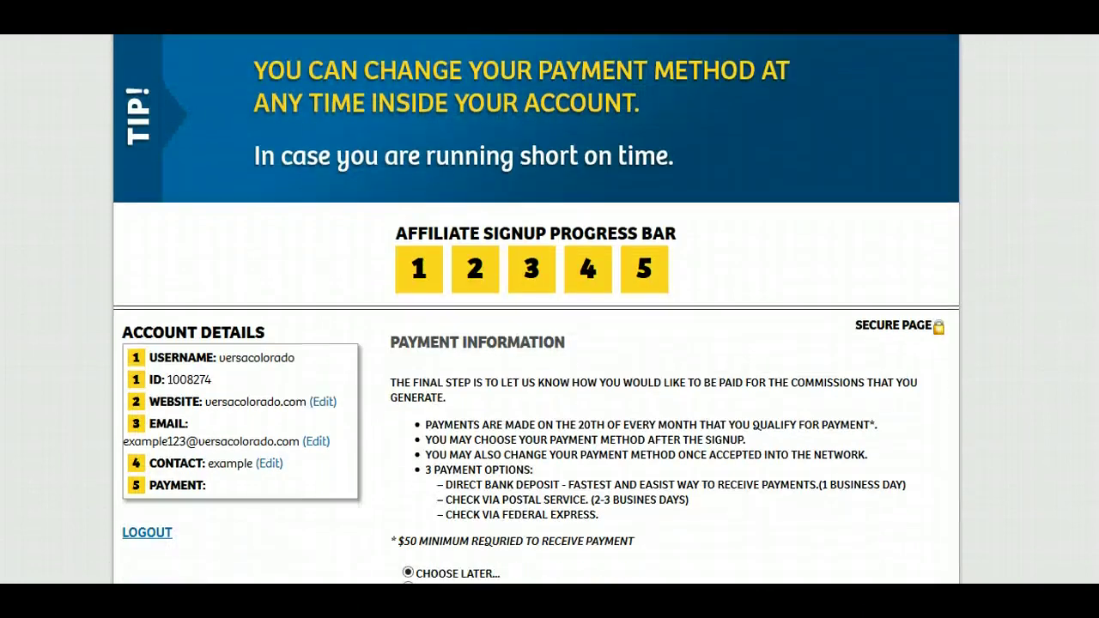
scroll(535, 309, down, 2)
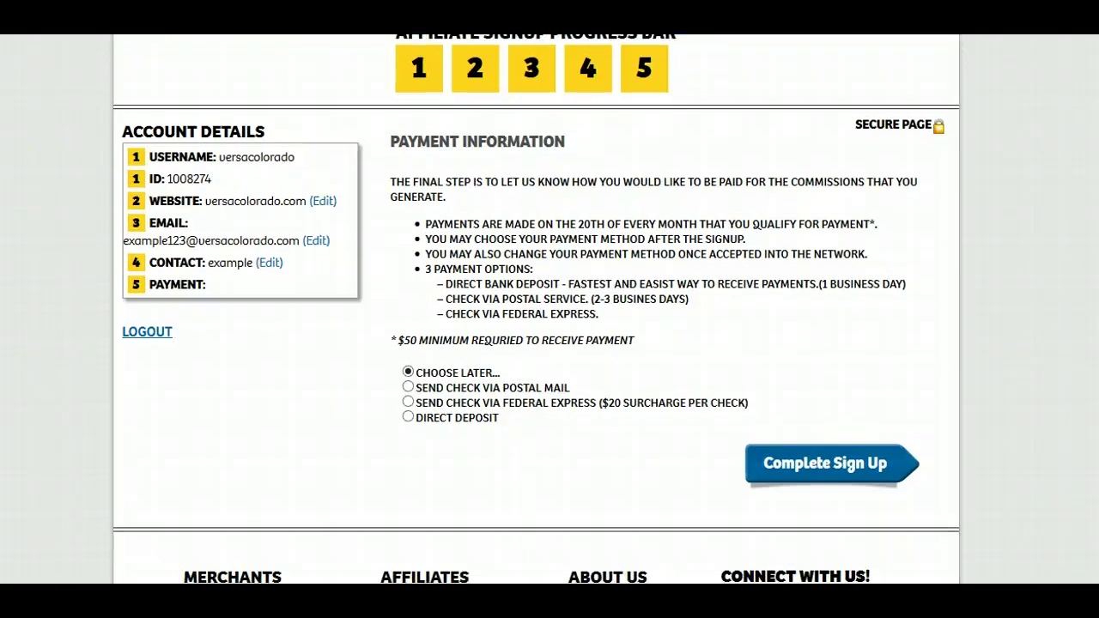
key(Down)
key(Down)
key(Down)
scroll(550, 309, down, 3)
scroll(550, 309, down, 3)
scroll(549, 309, up, 2)
scroll(550, 310, up, 3)
scroll(549, 309, up, 1)
key(Down)
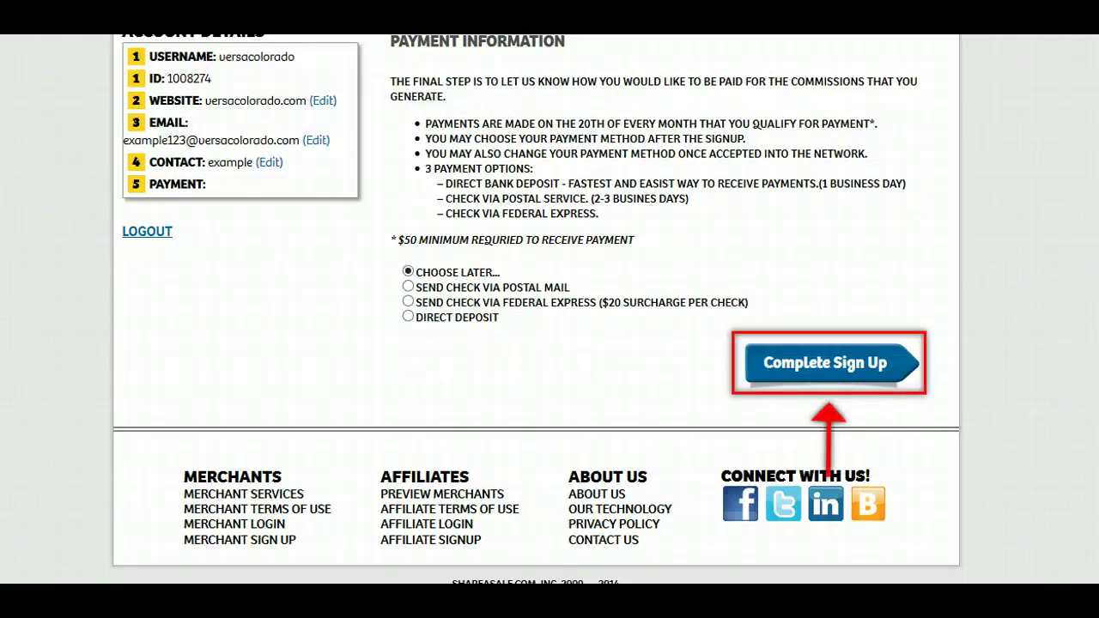
key(Return)
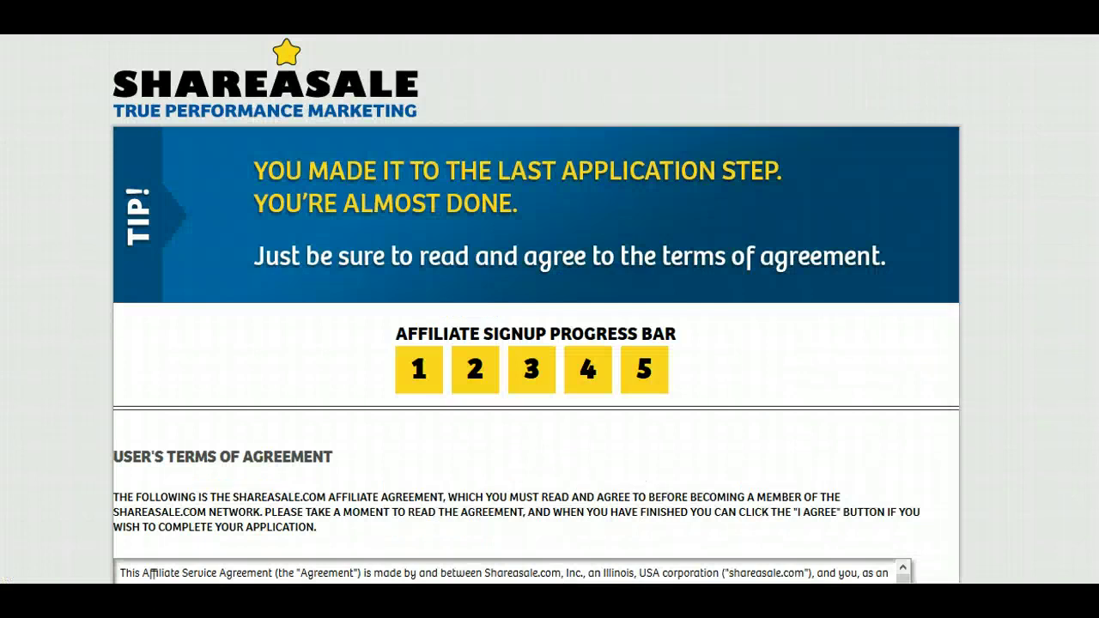
- Tick the box agreeing to the affiliate terms of agreement
scroll(537, 309, down, 5)
key(space)
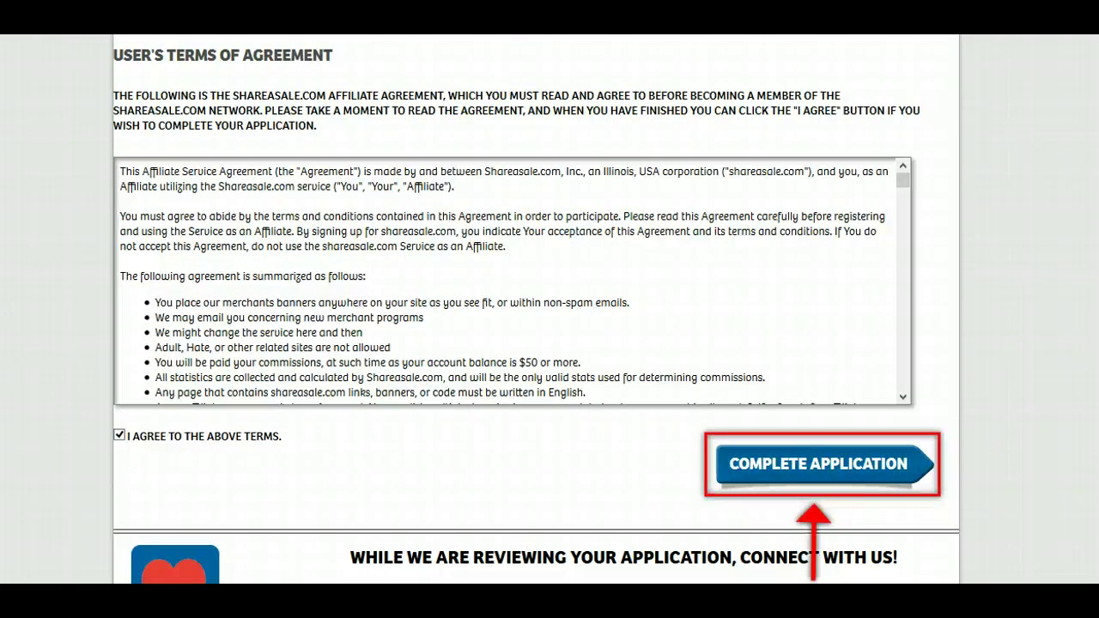